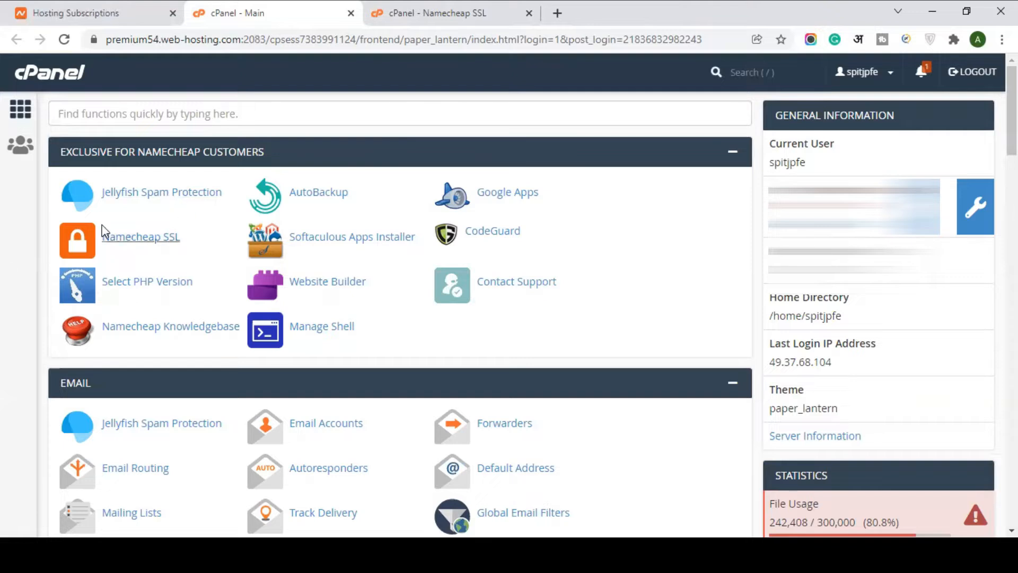
Check the installed certificates notice on the Namecheap SSL page and the connection security of the rajgroups.net site
left_click(322, 62)
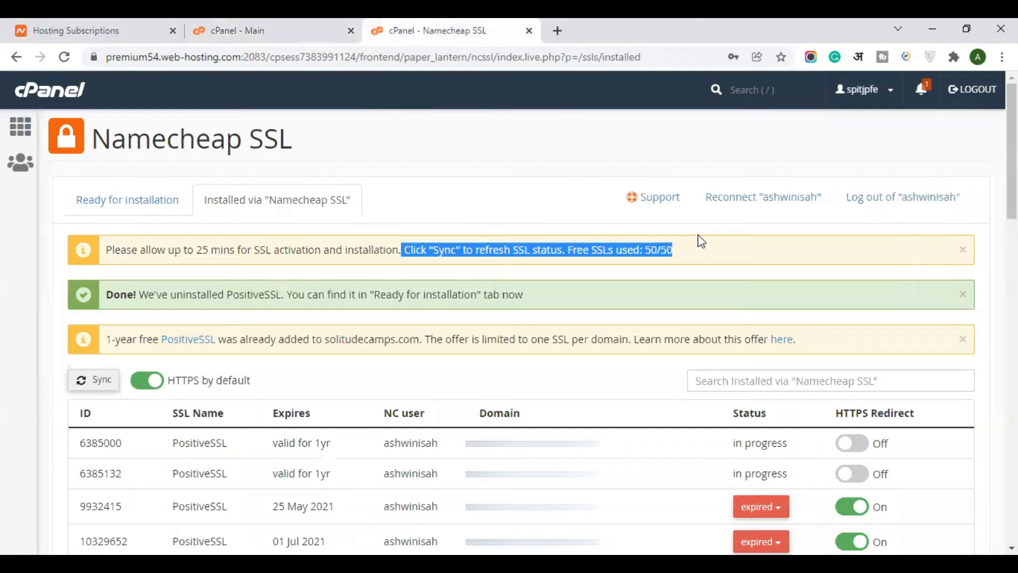
left_click(697, 229)
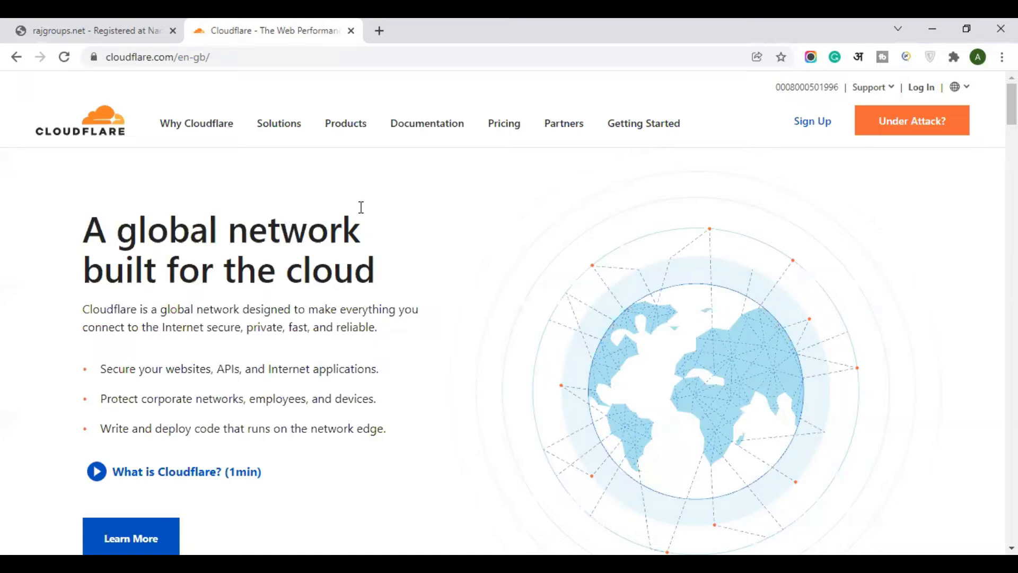
left_click(126, 26)
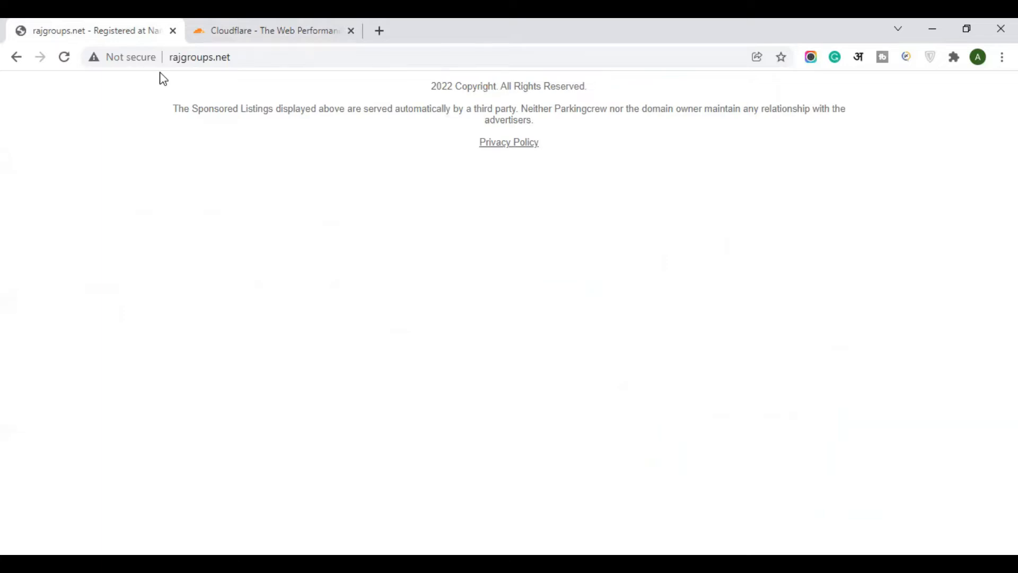
key("ctrl+Tab")
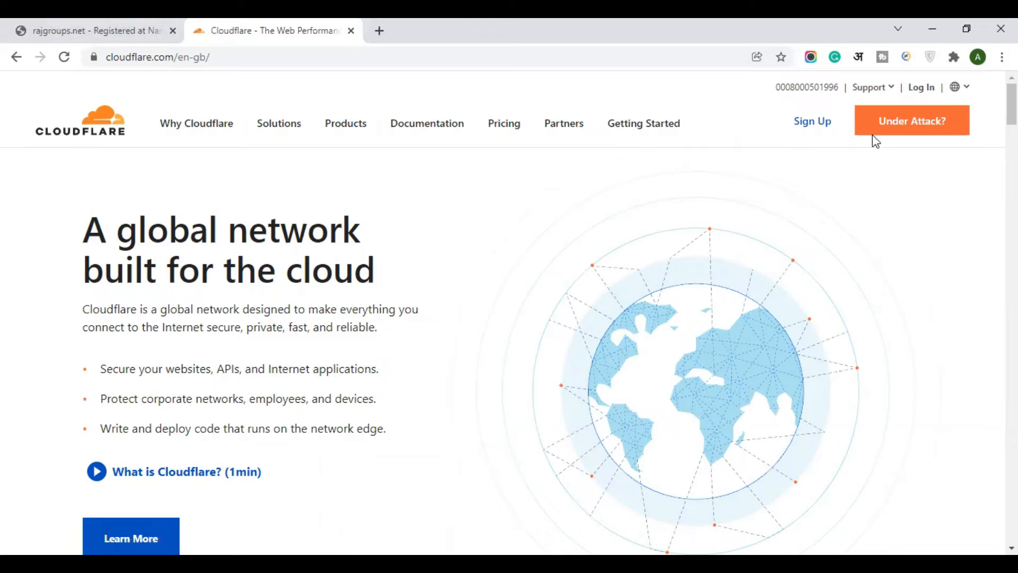
Log in to the Cloudflare dashboard with the saved credentials and dismiss the browser's password check
left_click(919, 88)
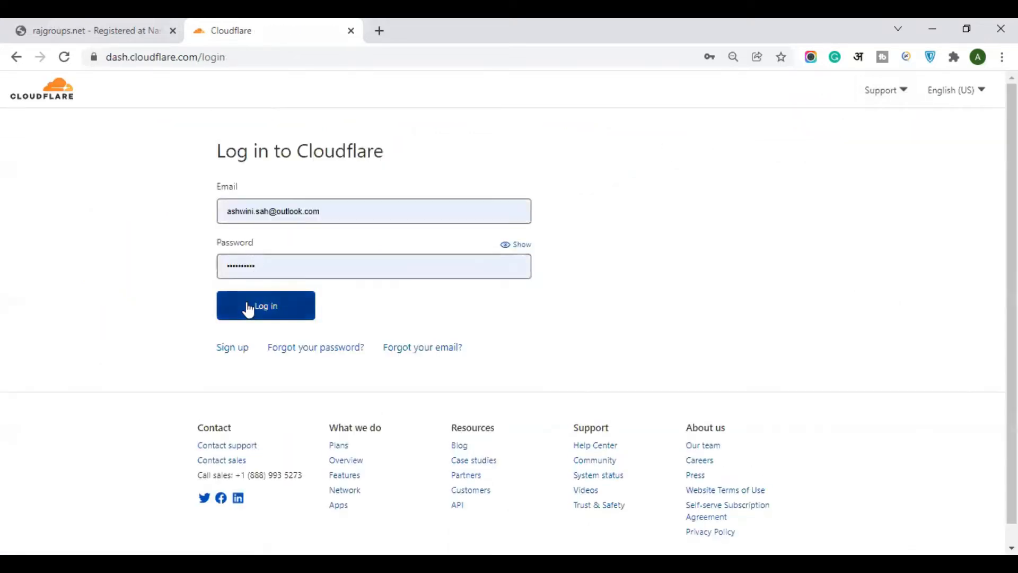
left_click(249, 308)
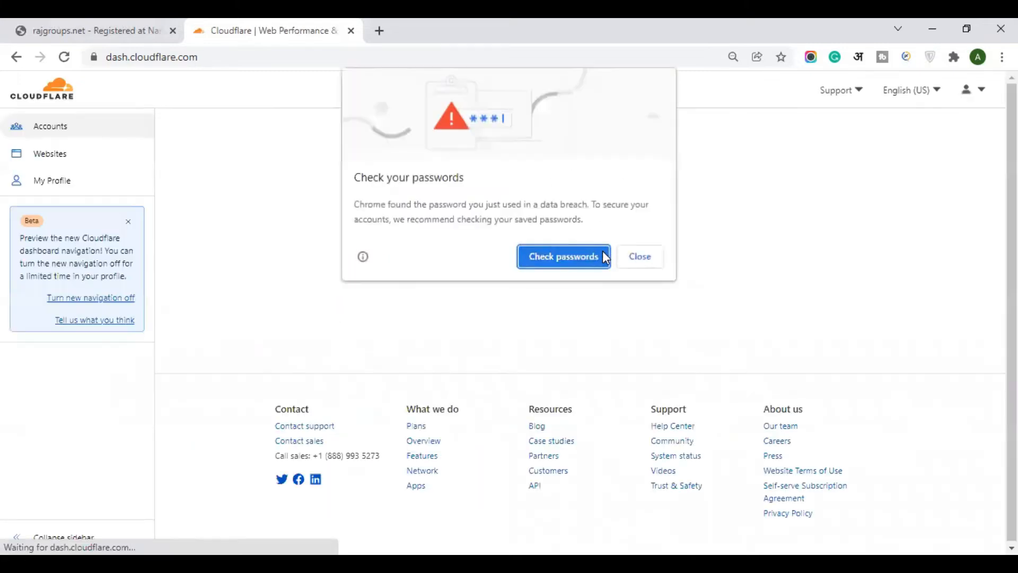
left_click(649, 266)
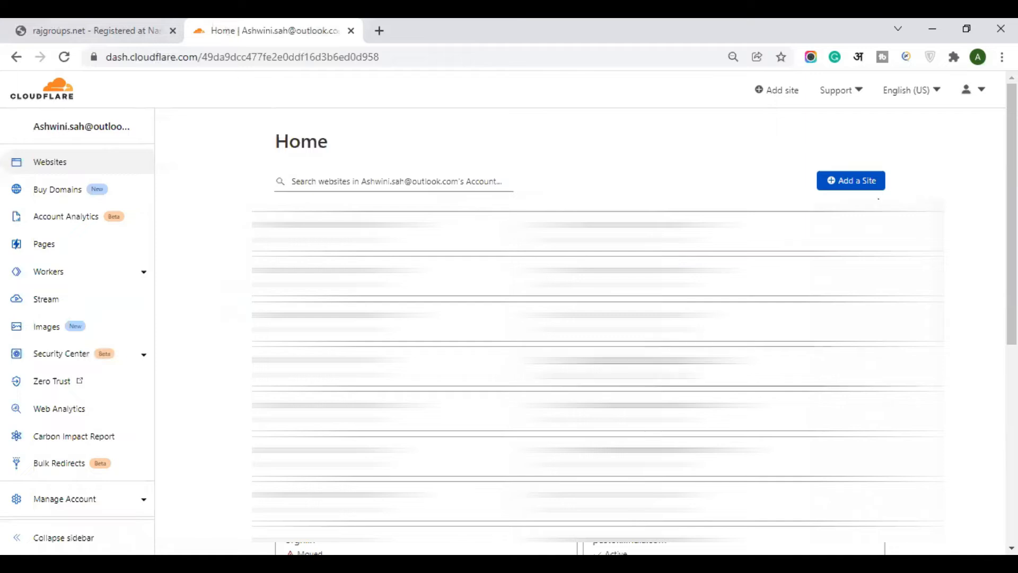
left_click(859, 188)
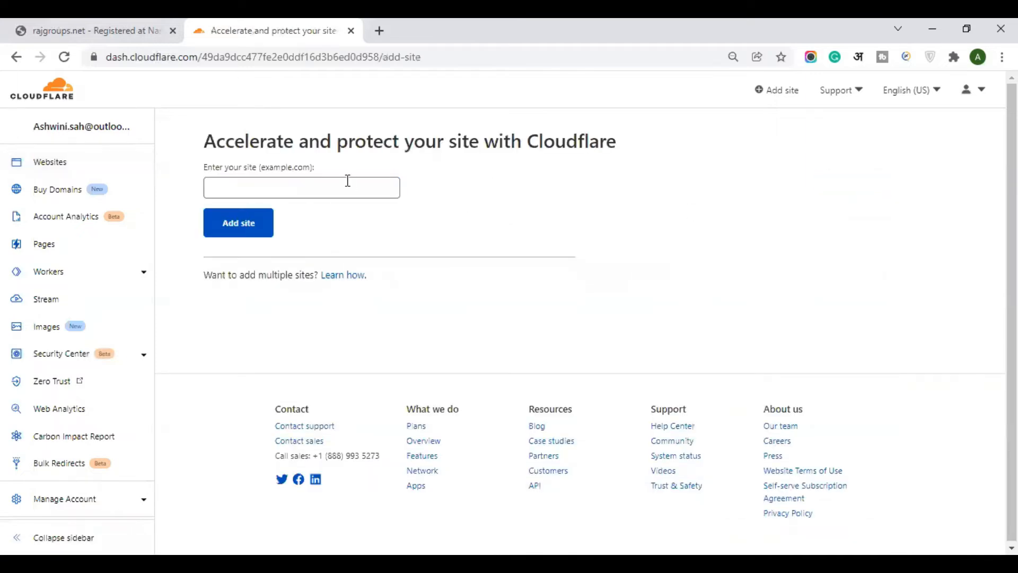
left_click(314, 190)
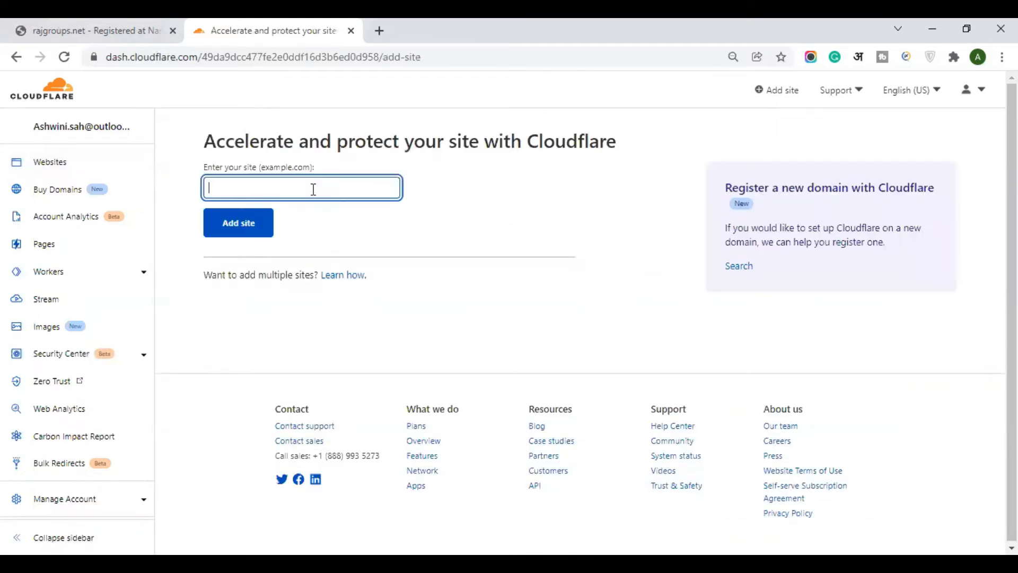
type("http://www.rajgroups.net/")
key("BackSpace")
key("Left")
key("Left")
key("Left")
key("Left")
key("Left")
key("Left")
key("Left")
key("Left")
key("Left")
key("BackSpace")
key("BackSpace")
key("BackSpace")
key("BackSpace")
key("BackSpace")
key("BackSpace")
key("BackSpace")
key("BackSpace")
key("BackSpace")
key("BackSpace")
key("BackSpace")
left_click(246, 223)
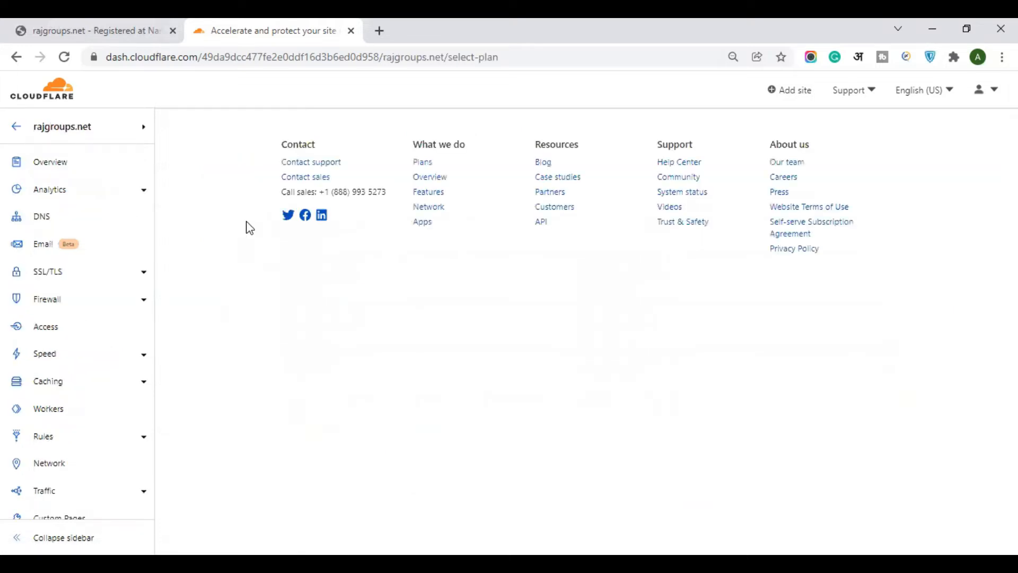
Choose the Free $0 plan for rajgroups.net and continue to the DNS records review
scroll(249, 228, "down", 1)
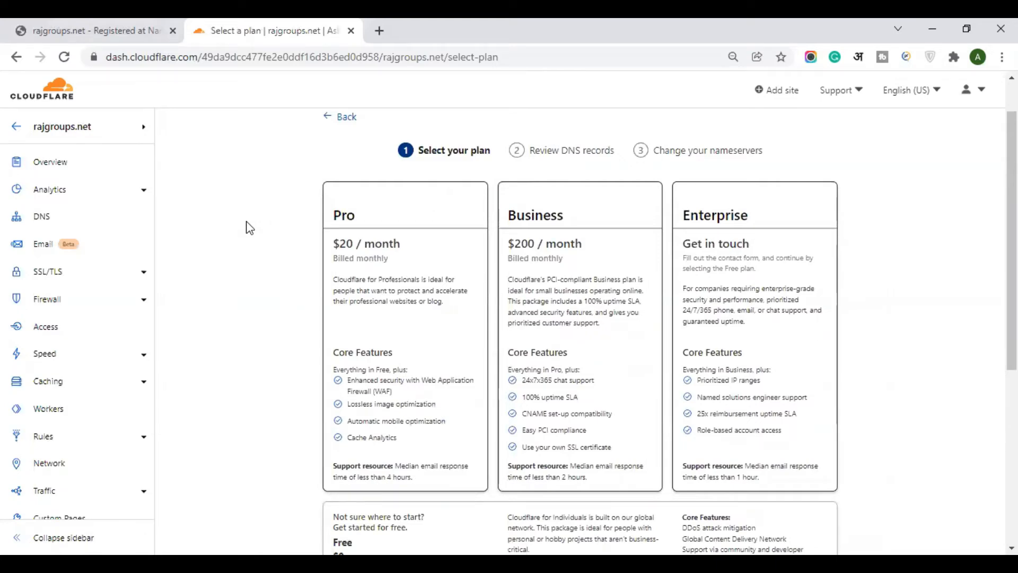
scroll(249, 228, "down", 3)
left_click(370, 354)
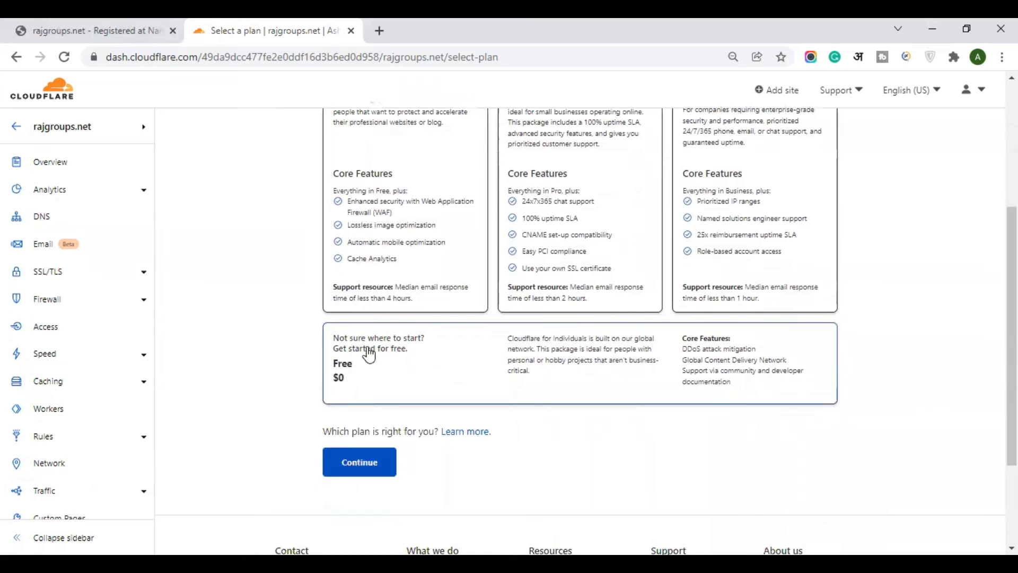
left_click(364, 473)
left_click(365, 473)
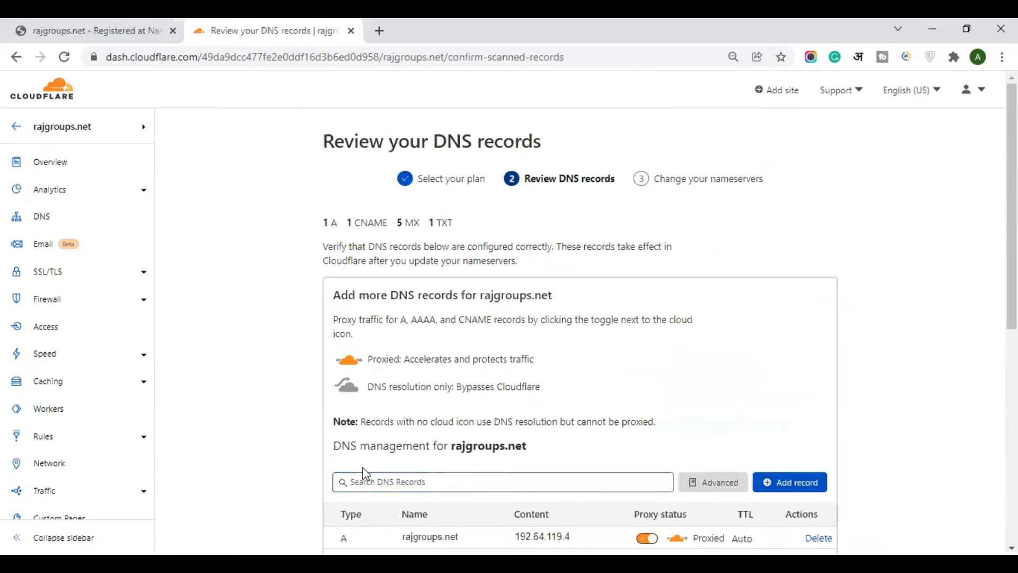
Review the scanned DNS records for rajgroups.net, accept them as they are and continue to the nameserver instructions
scroll(365, 473, "down", 4)
scroll(365, 474, "down", 1)
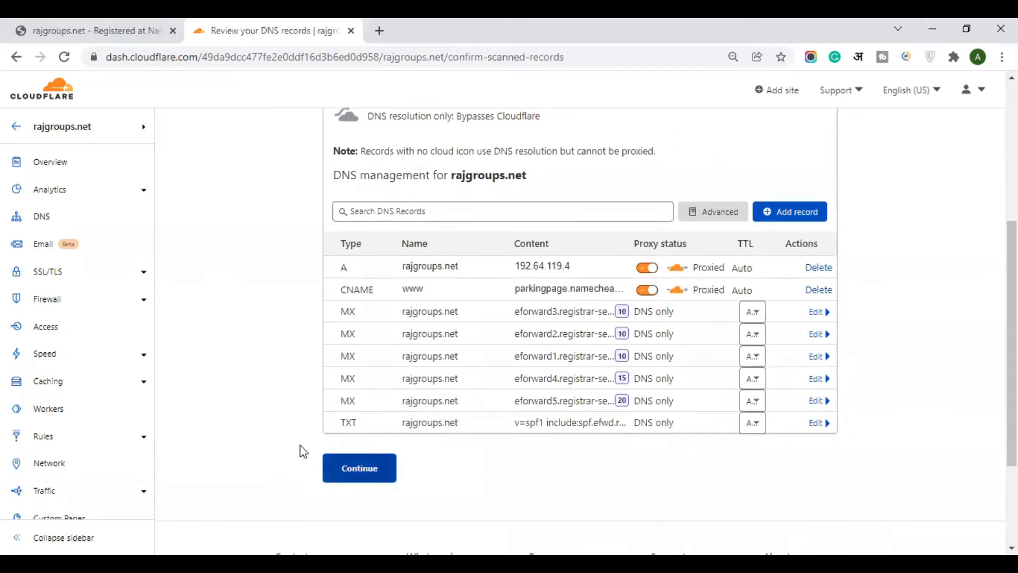
left_click(349, 468)
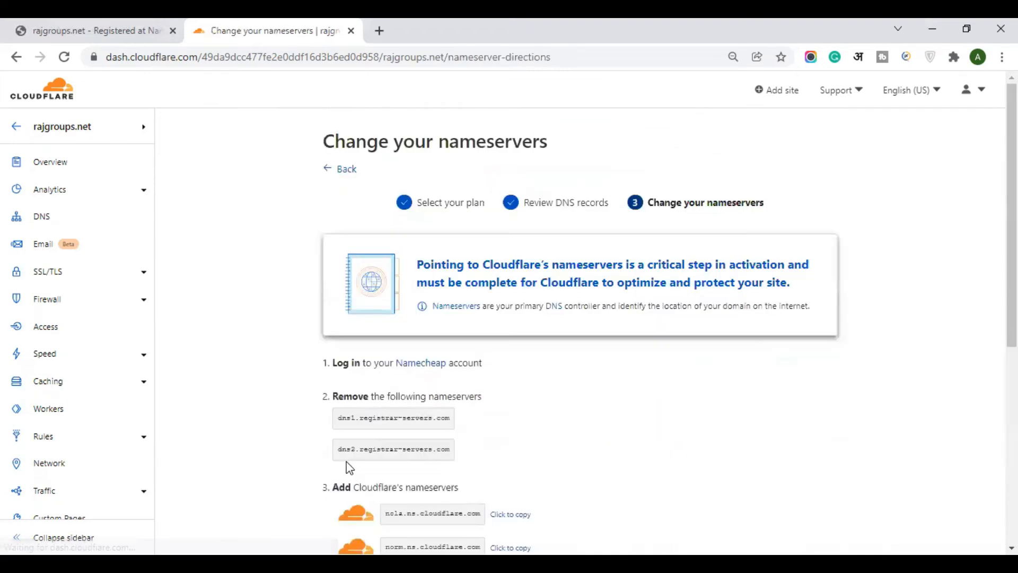
Review which nameservers to remove and add, and copy Cloudflare's first nameserver, nola.ns.cloudflare.com
scroll(350, 468, "down", 2)
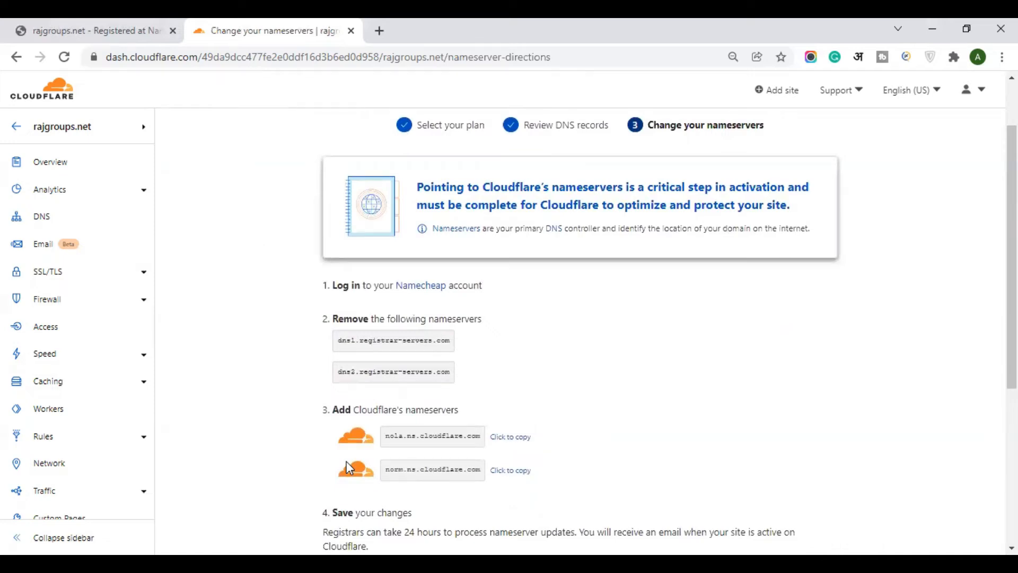
scroll(349, 466, "down", 3)
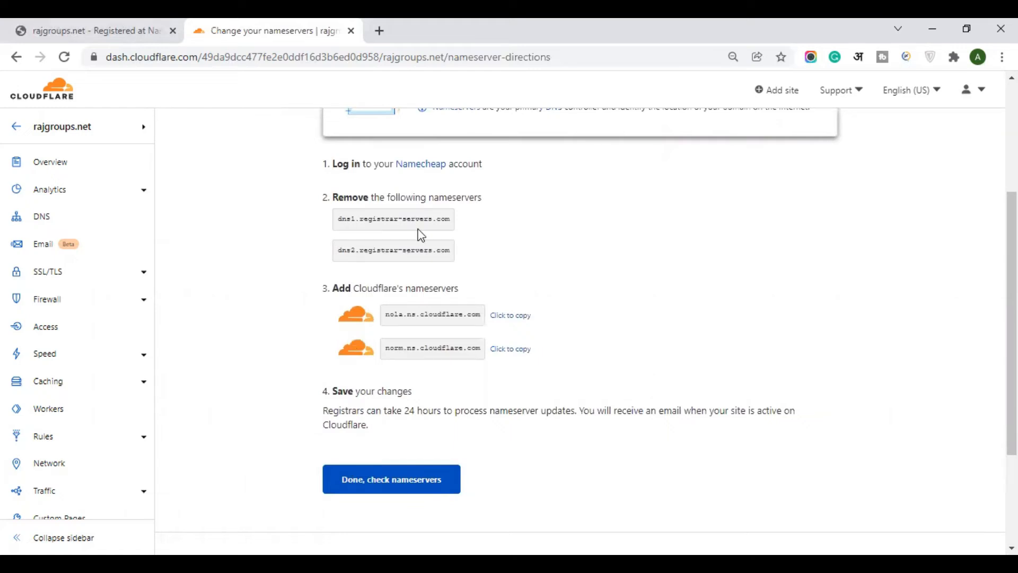
left_click_drag(338, 222, 455, 232)
left_click(415, 253)
triple_click(415, 252)
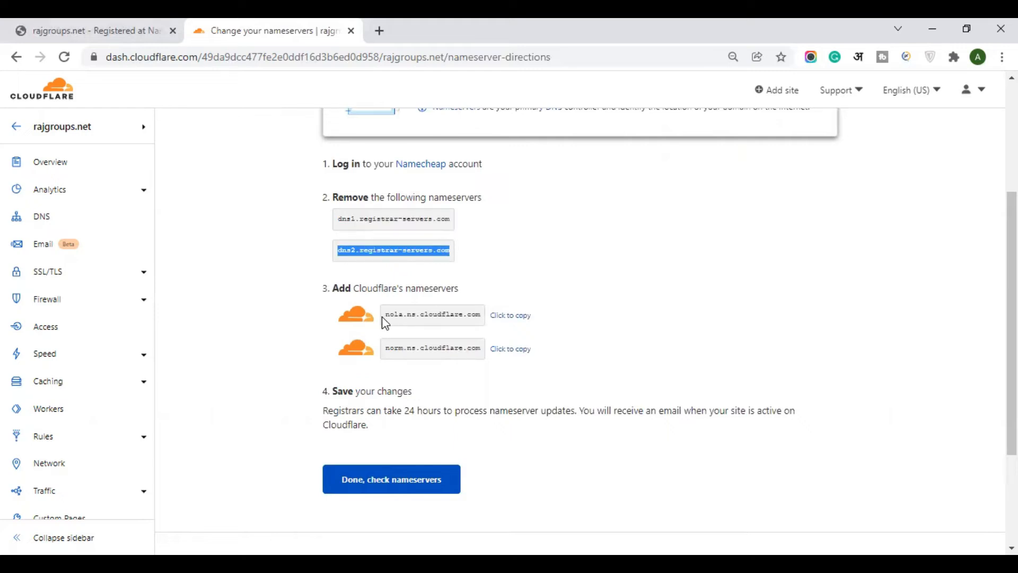
left_click_drag(385, 314, 482, 315)
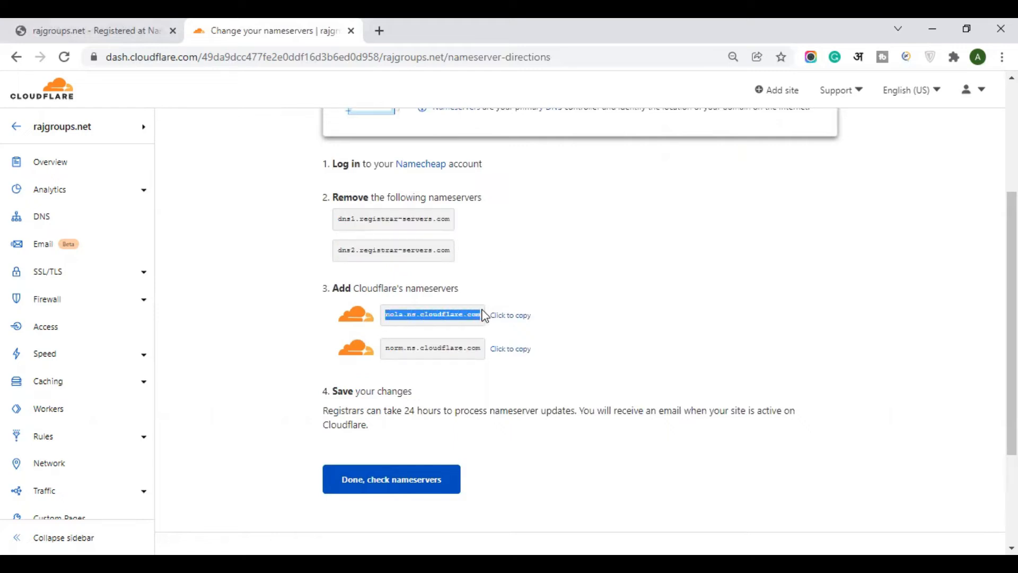
left_click_drag(386, 348, 485, 348)
left_click(517, 316)
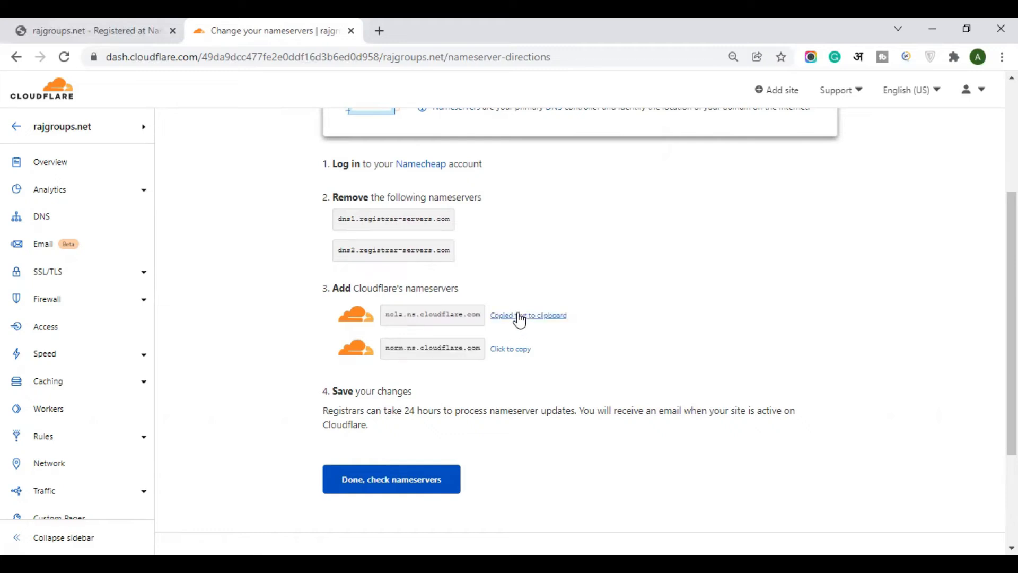
Open namecheap.com in a new tab and go through the account dashboard to the domain details of rajgroups.net
left_click(38, 23)
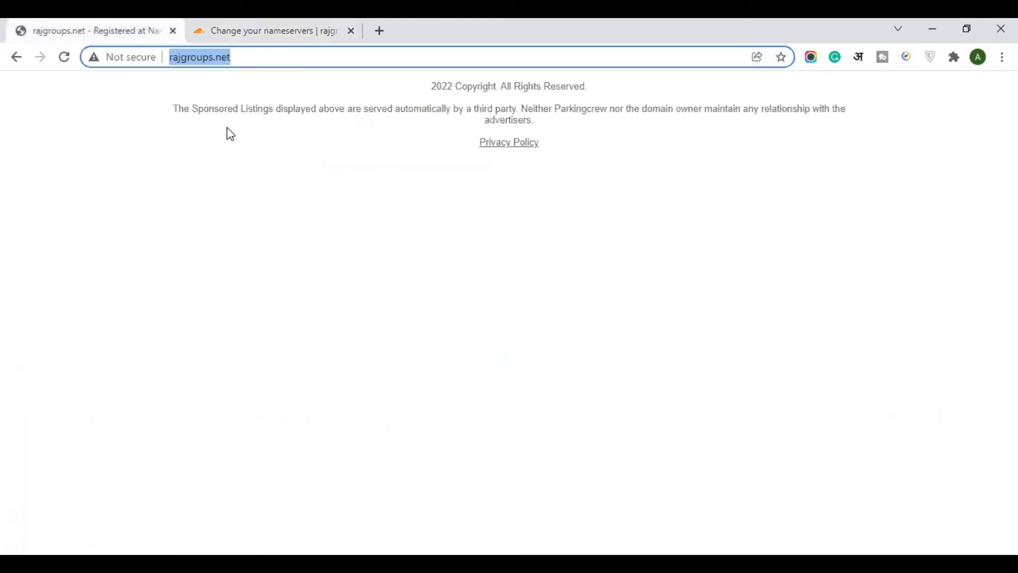
left_click(379, 30)
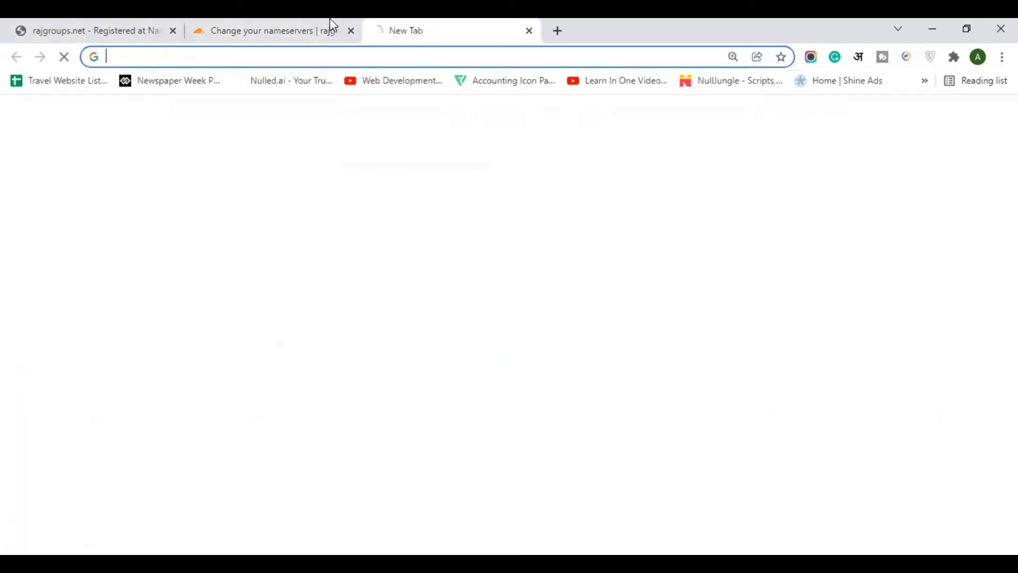
left_click(348, 51)
type("ame")
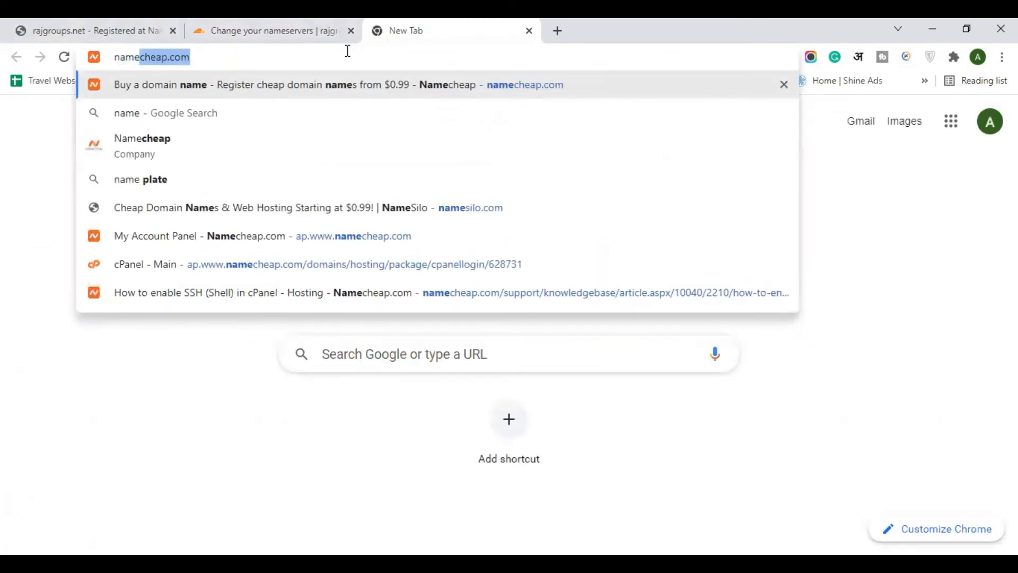
key("Return")
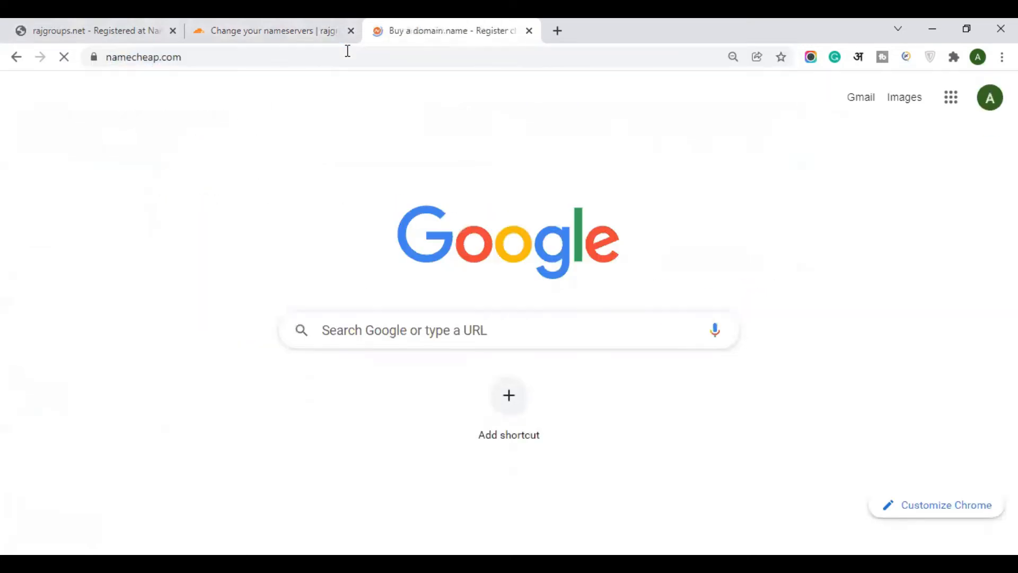
mouse_move(171, 94)
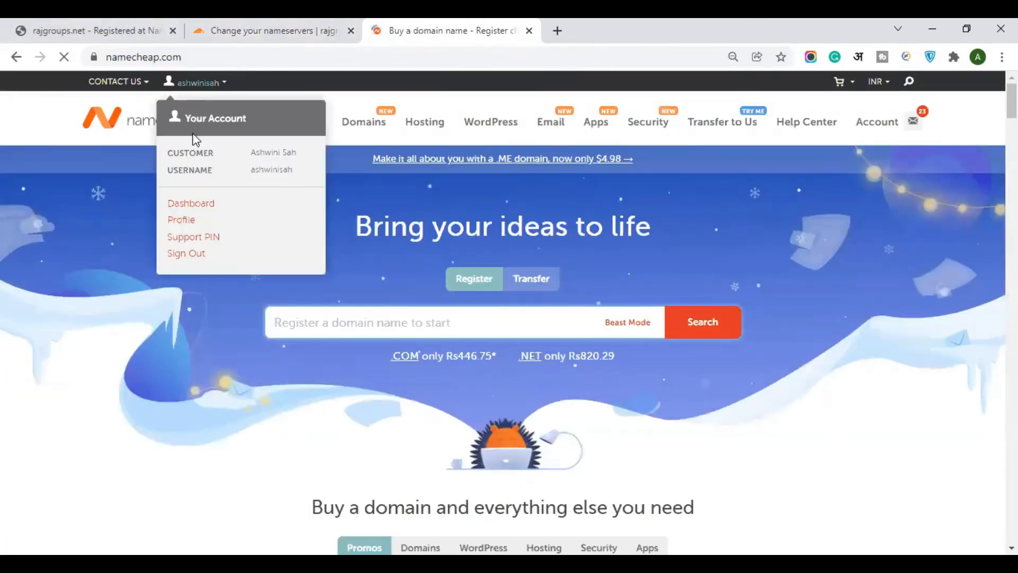
left_click(187, 205)
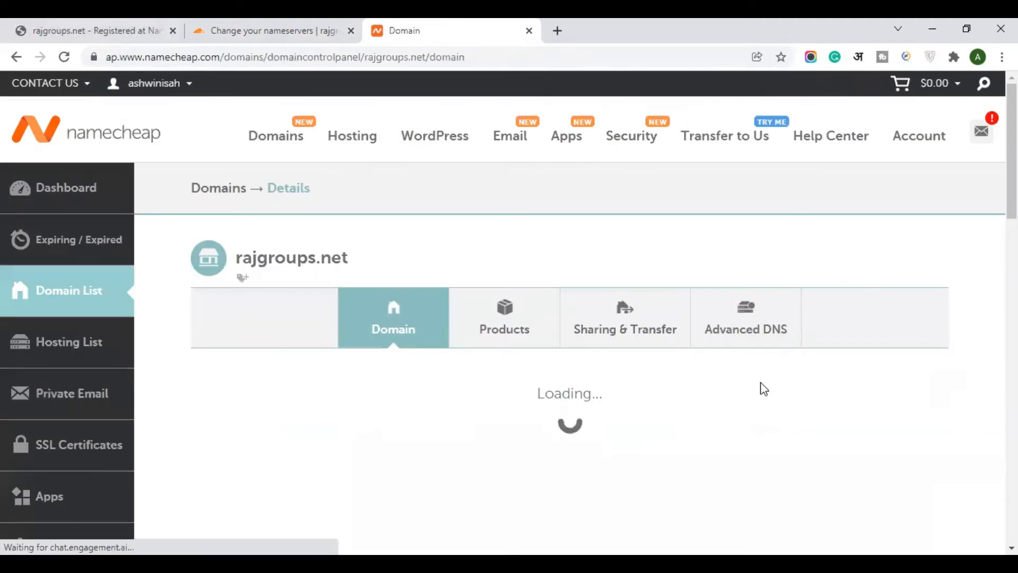
Switch the nameservers of rajgroups.net to Custom DNS and enter nola.ns.cloudflare.com as Nameserver 1
scroll(762, 387, "down", 1)
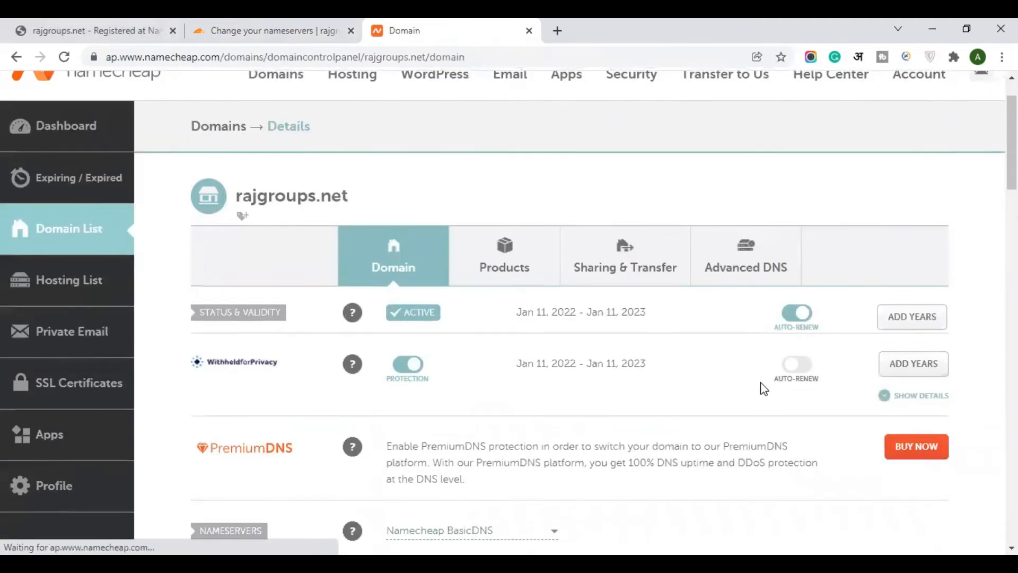
scroll(763, 388, "down", 4)
scroll(764, 388, "down", 1)
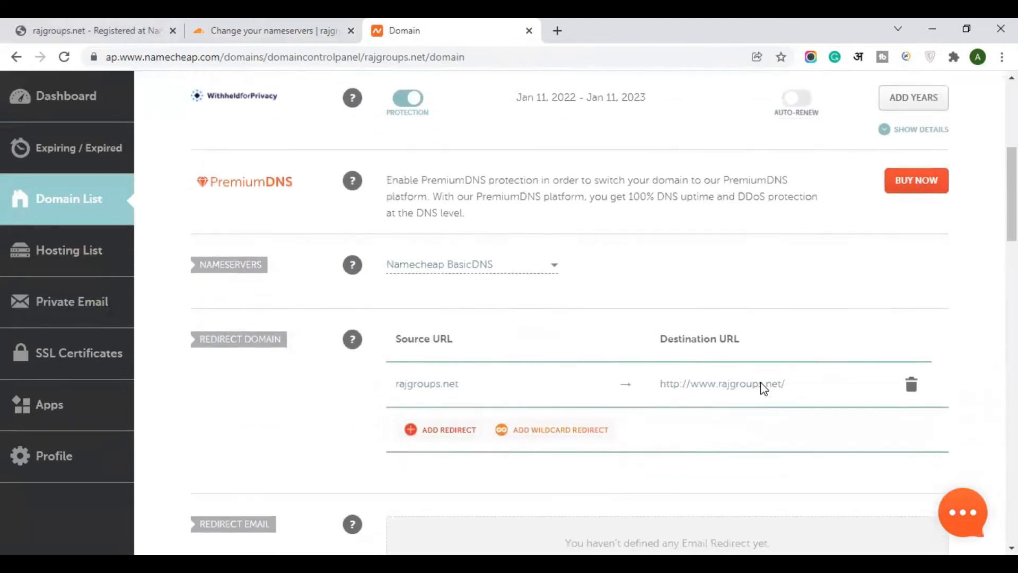
left_click(490, 267)
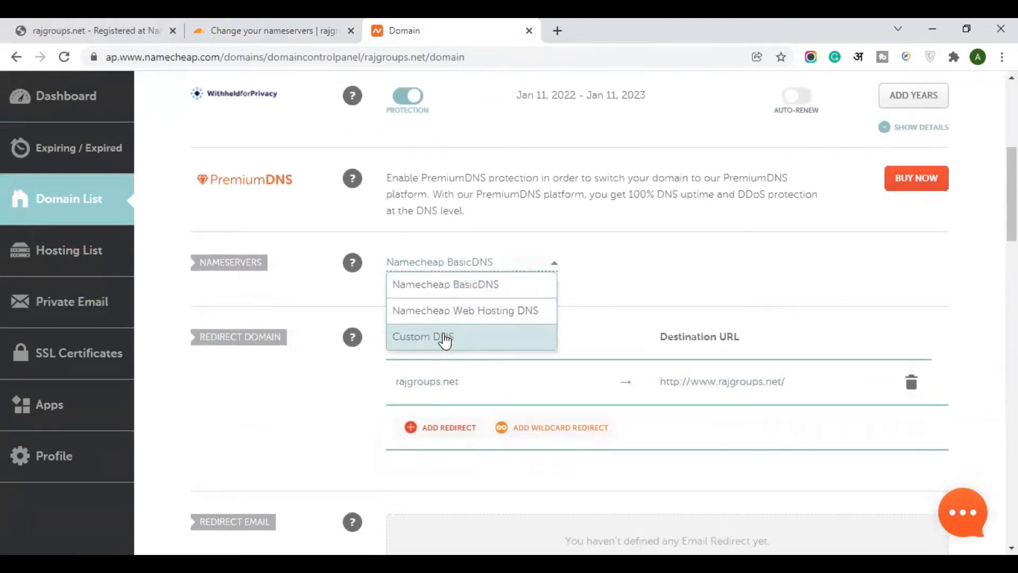
left_click(444, 339)
left_click(451, 301)
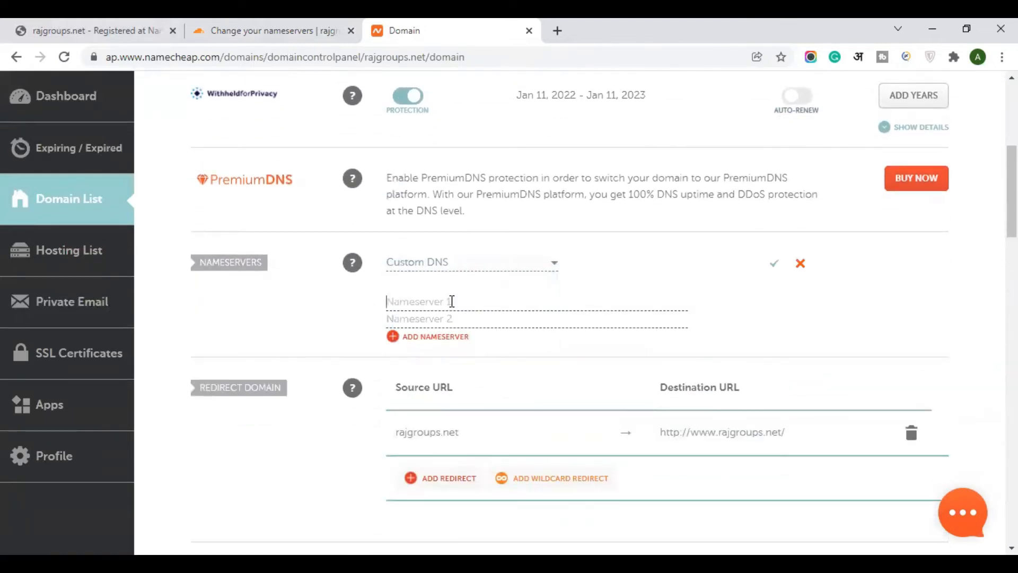
key("ctrl+v")
Copy norm.ns.cloudflare.com from Cloudflare into Nameserver 2 of rajgroups.net and save the custom nameservers
left_click(271, 28)
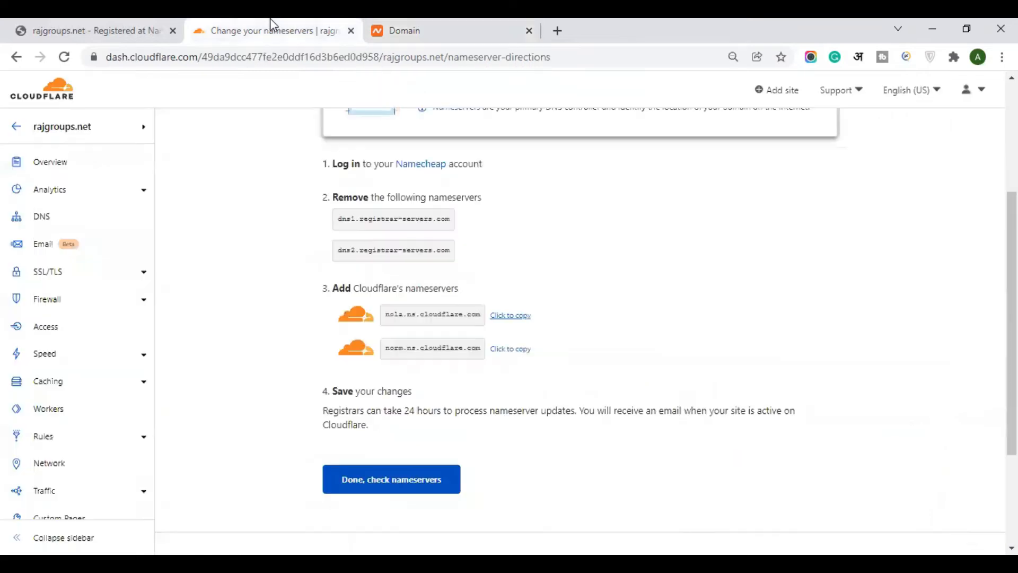
left_click(504, 351)
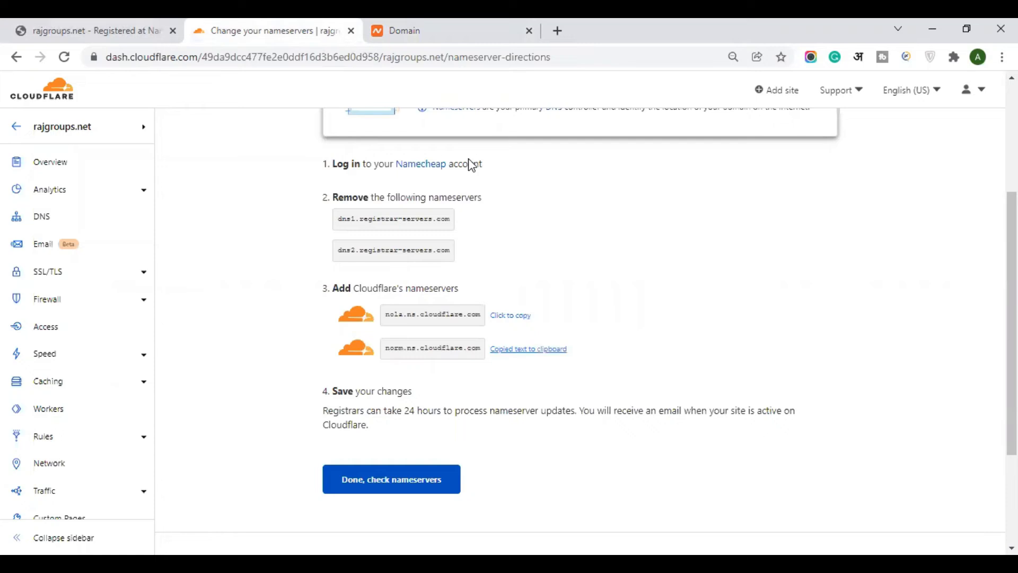
key("ctrl+Tab")
left_click(469, 320)
key("ctrl+v")
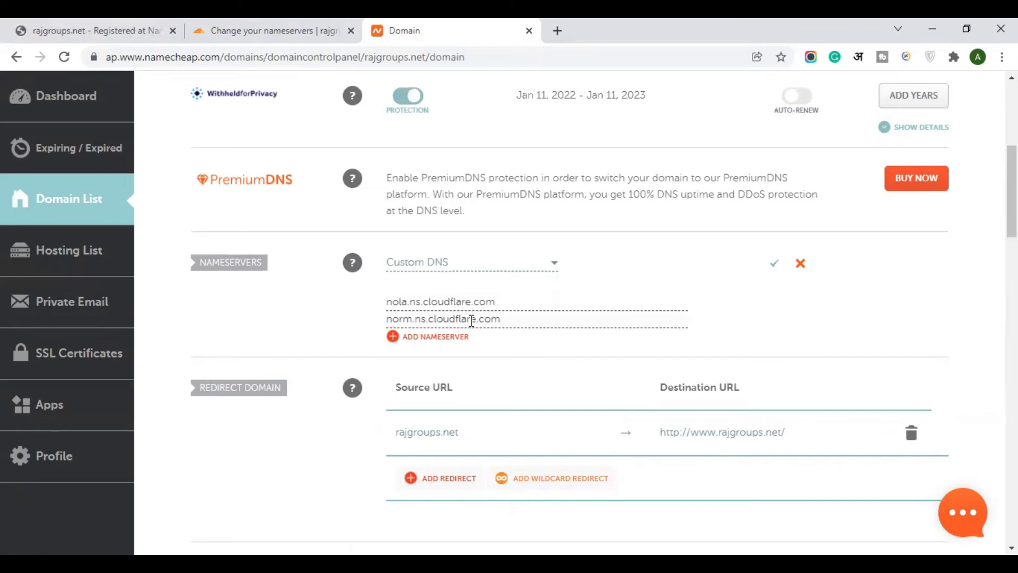
scroll(471, 320, "down", 1)
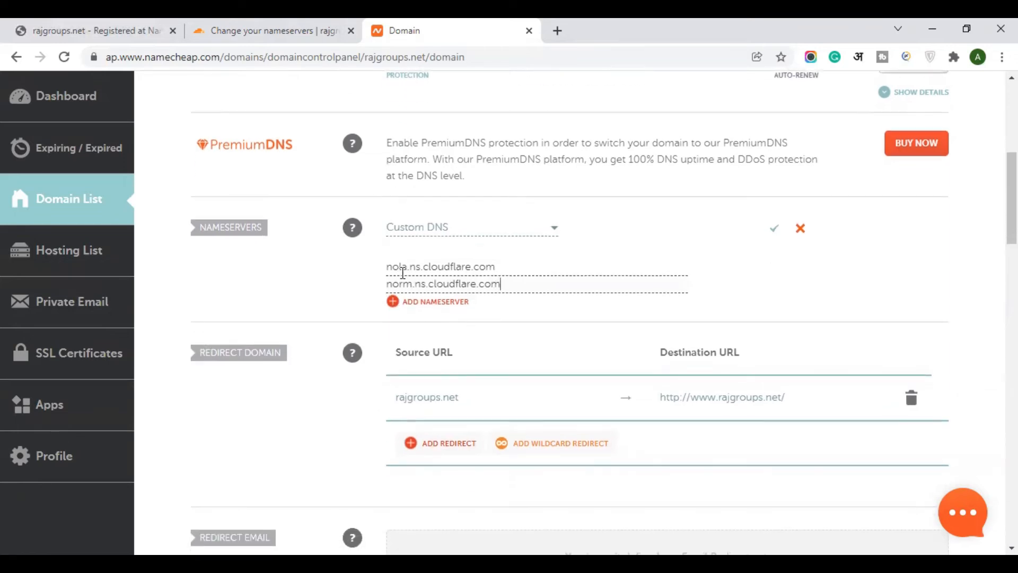
left_click(775, 232)
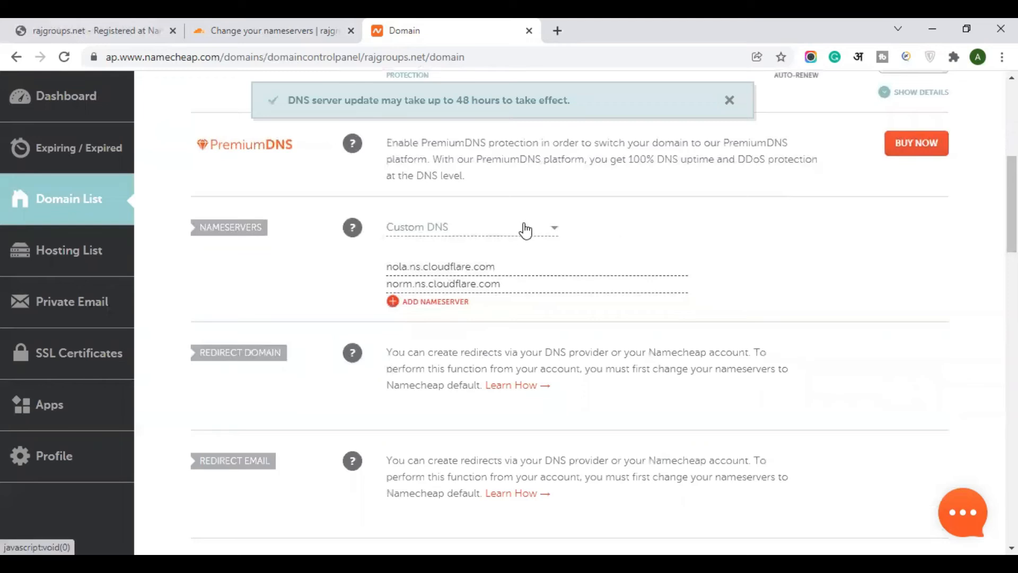
Return to the Cloudflare nameserver instructions for rajgroups.net, confirm the nameservers are done, and start the Quick Start Guide
left_click(237, 27)
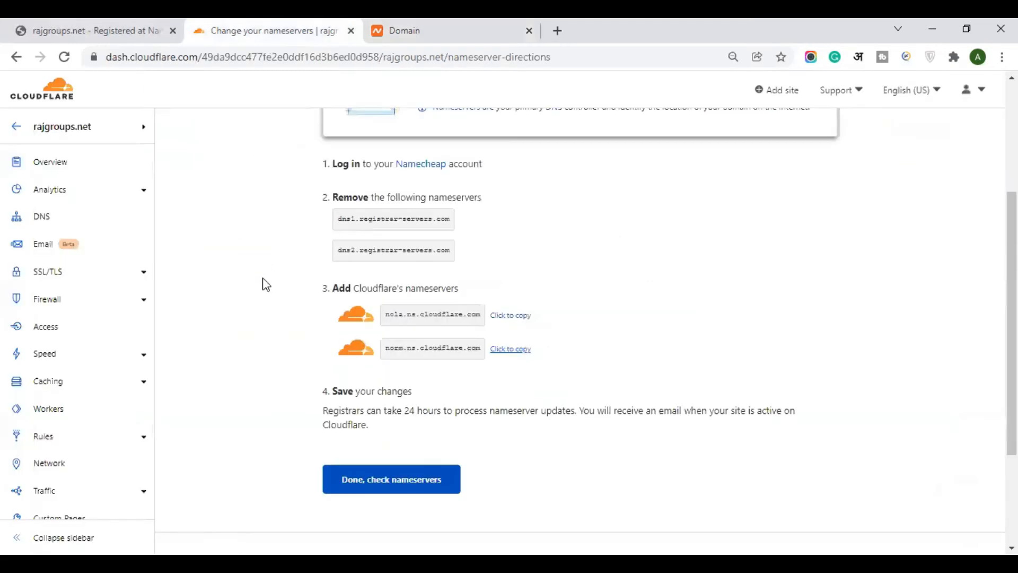
scroll(263, 287, "up", 4)
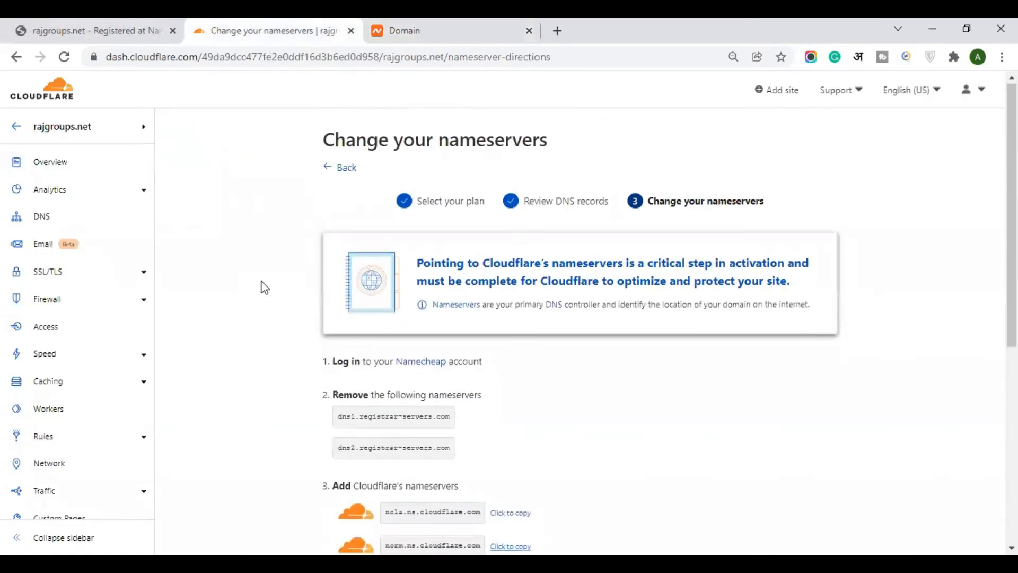
scroll(263, 286, "down", 6)
left_click(365, 374)
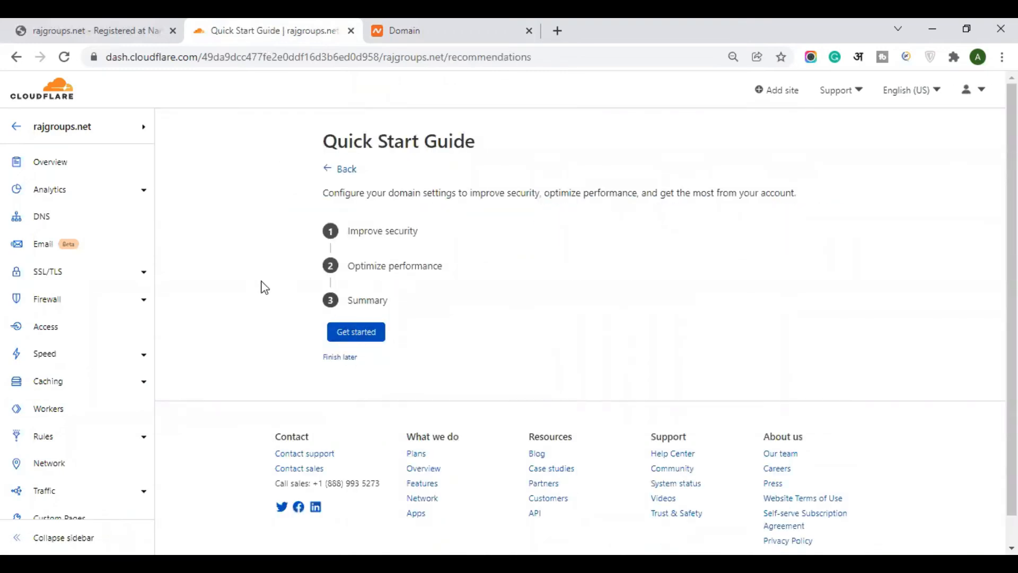
left_click(352, 334)
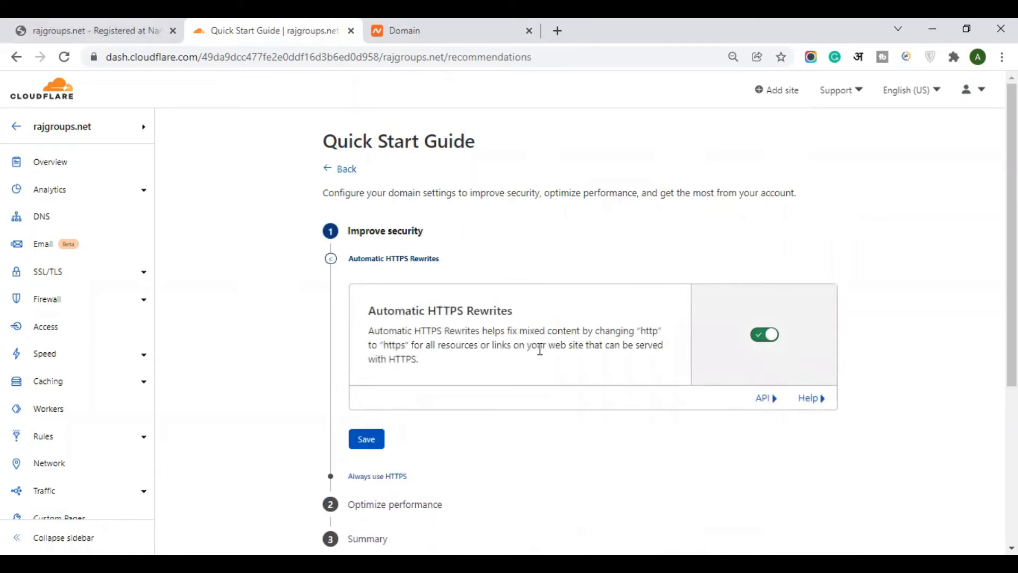
Save Automatic HTTPS Rewrites as enabled, and turn on and save Always Use HTTPS
scroll(377, 345, "down", 2)
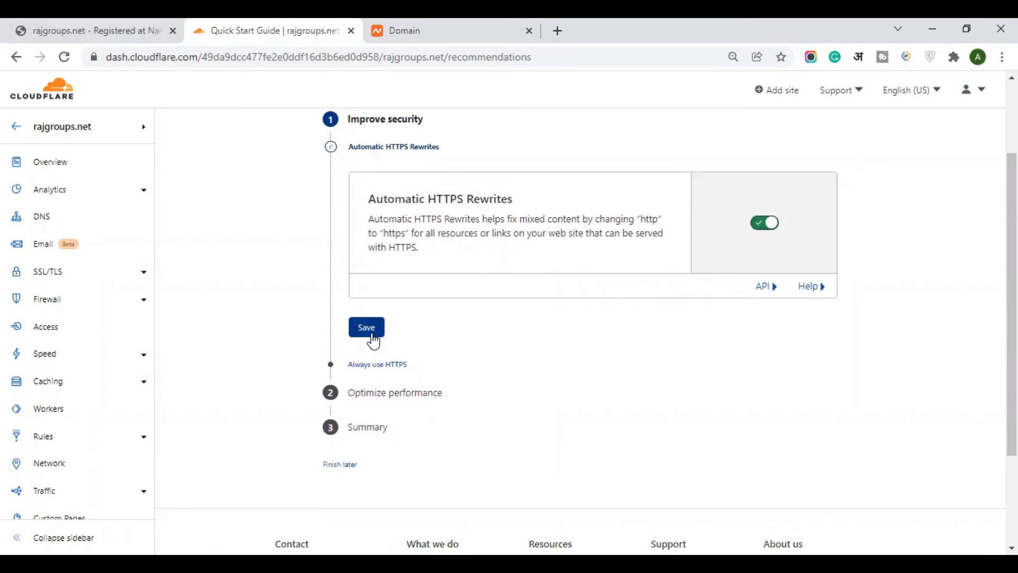
left_click(373, 341)
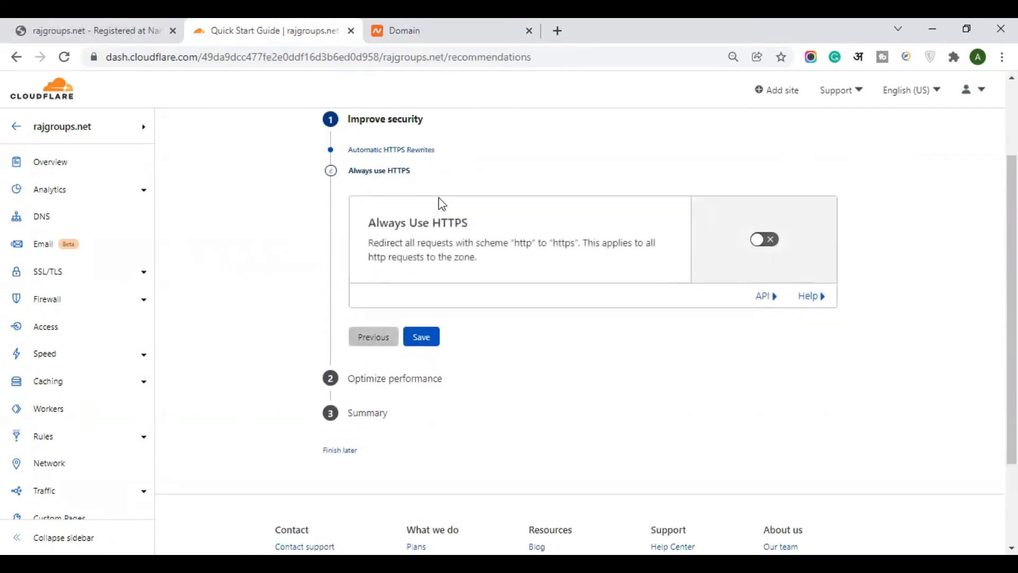
left_click(772, 243)
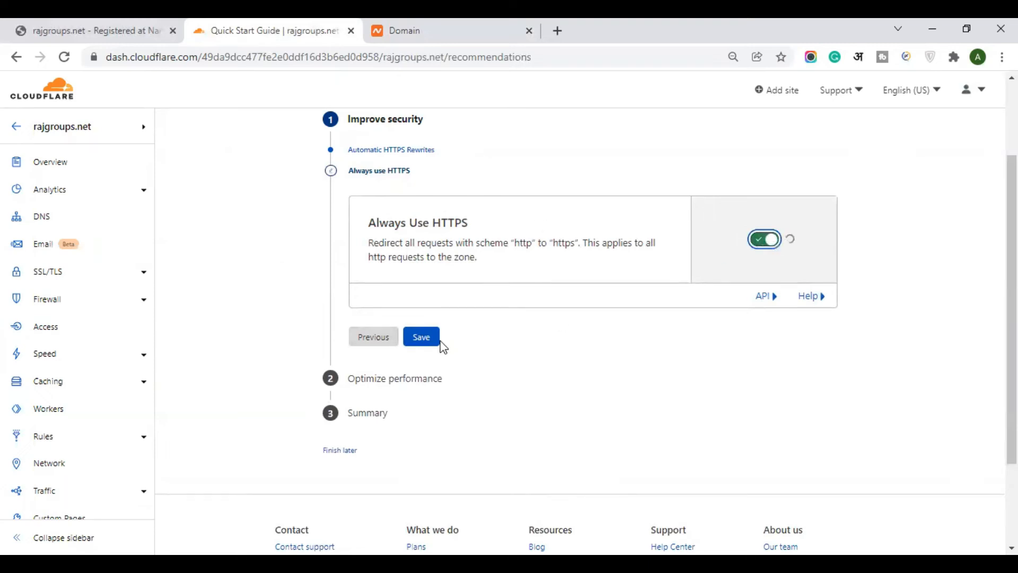
left_click(422, 364)
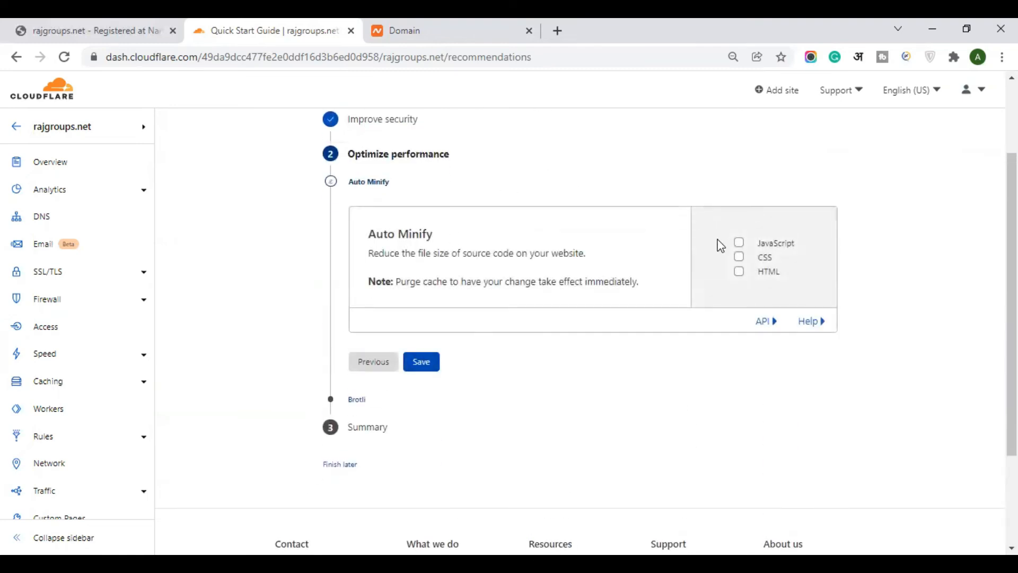
Enable Auto Minify for JavaScript, CSS and HTML, and save Brotli compression as enabled
left_click(740, 243)
left_click(739, 268)
left_click(740, 286)
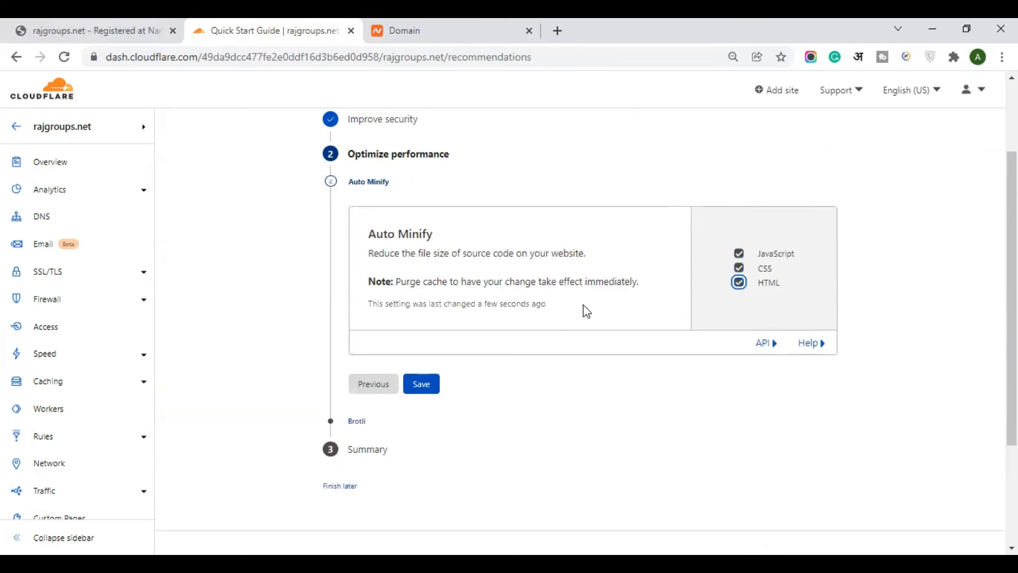
left_click(739, 268)
left_click(429, 390)
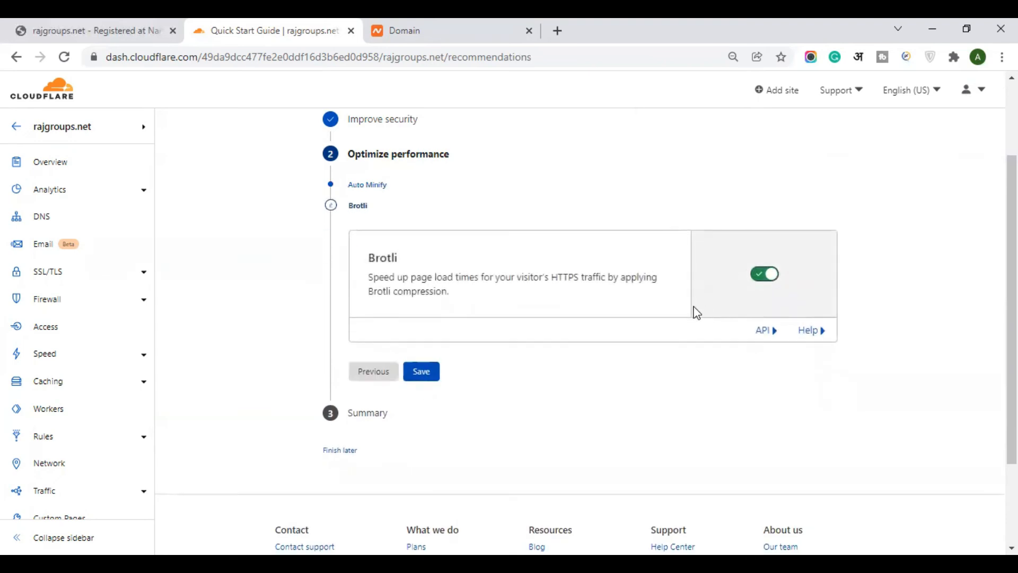
left_click(431, 375)
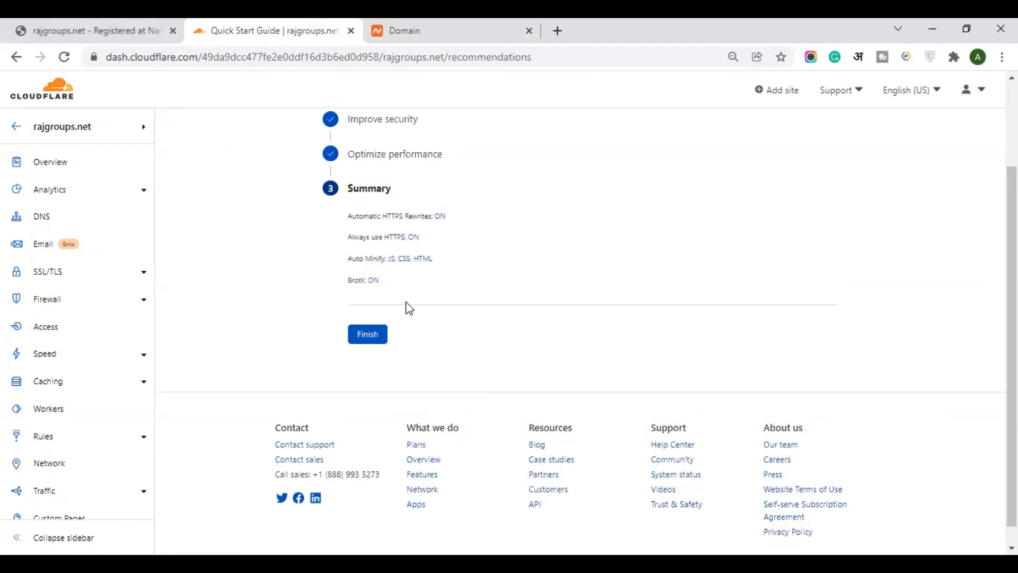
Finish the Quick Start Guide and request a nameserver check for rajgroups.net from its Overview page
left_click(368, 335)
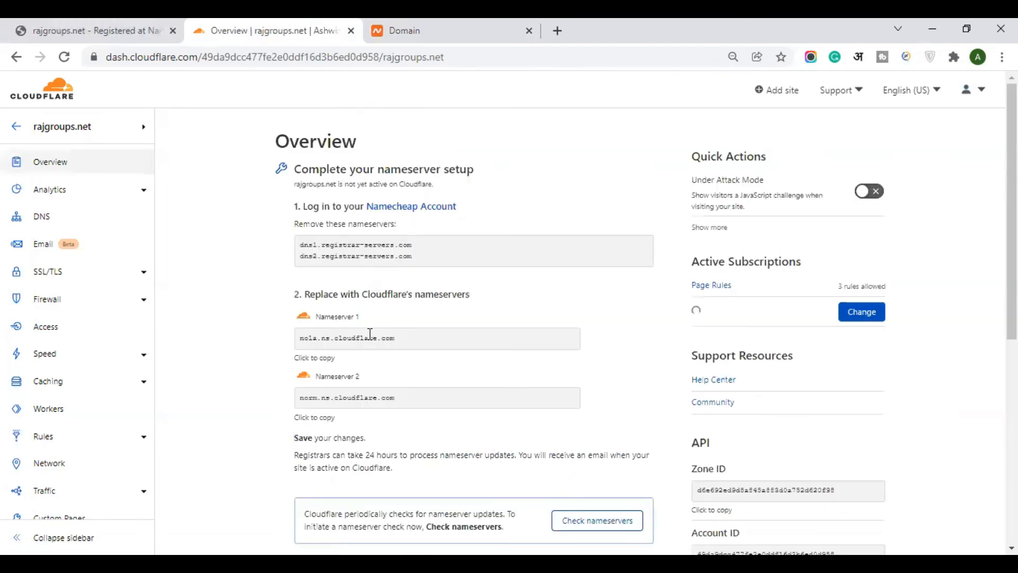
scroll(427, 330, "down", 6)
scroll(308, 276, "up", 4)
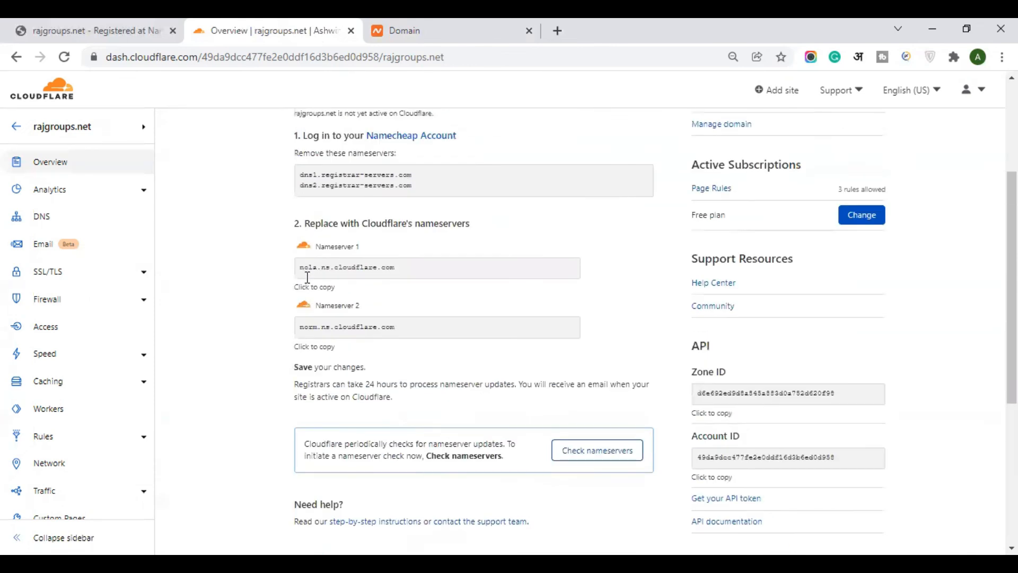
scroll(308, 281, "down", 2)
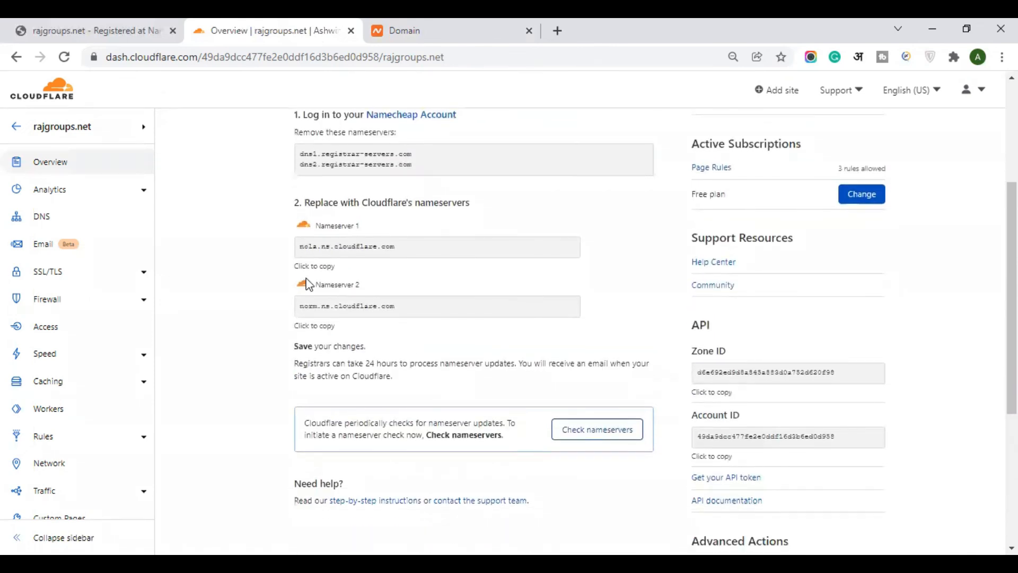
scroll(554, 370, "down", 2)
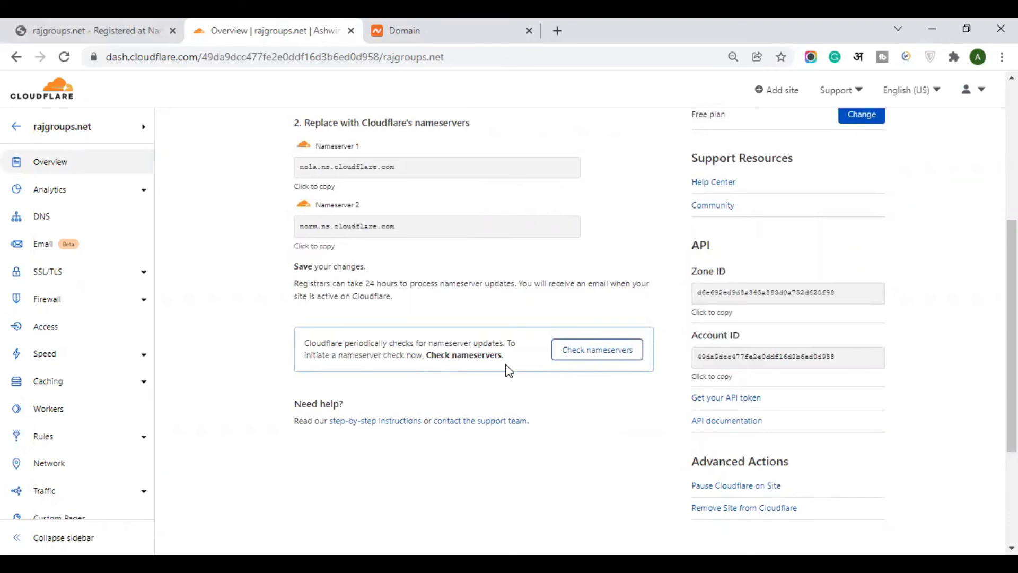
left_click(598, 352)
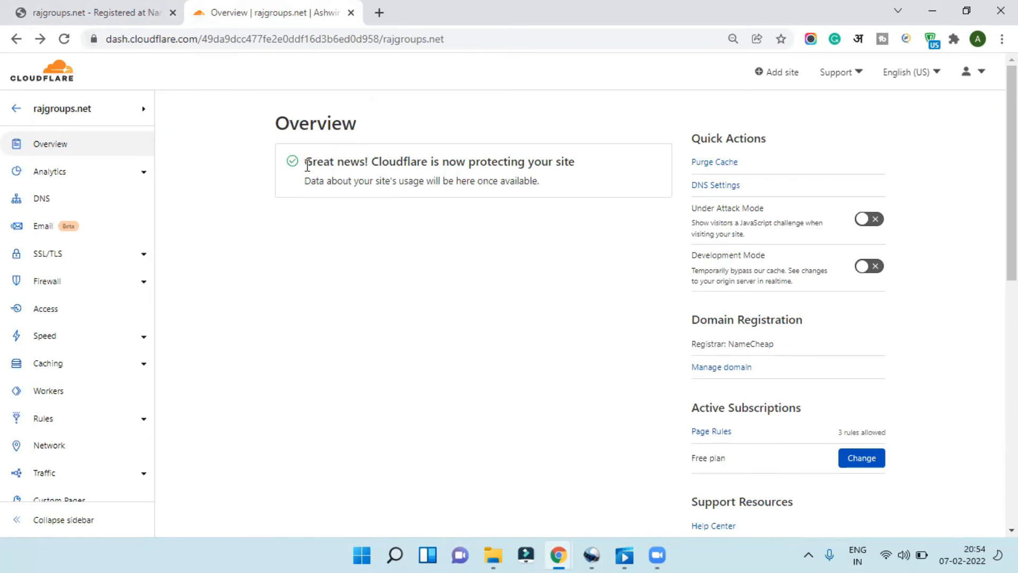
Read the protection status of rajgroups.net in Cloudflare, and view the live site together with the ZenMate VPN connection
left_click_drag(307, 164, 390, 168)
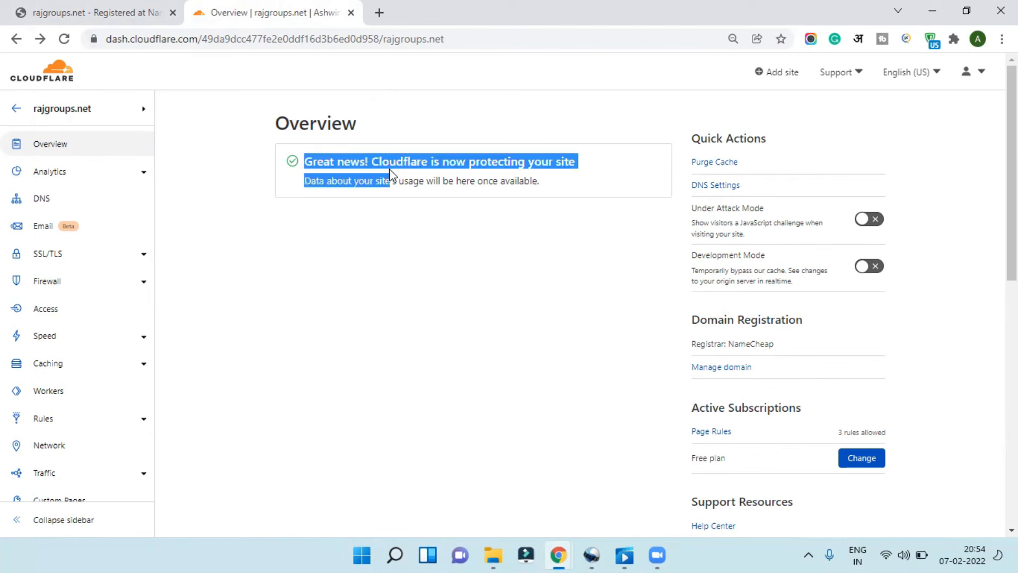
left_click(451, 219)
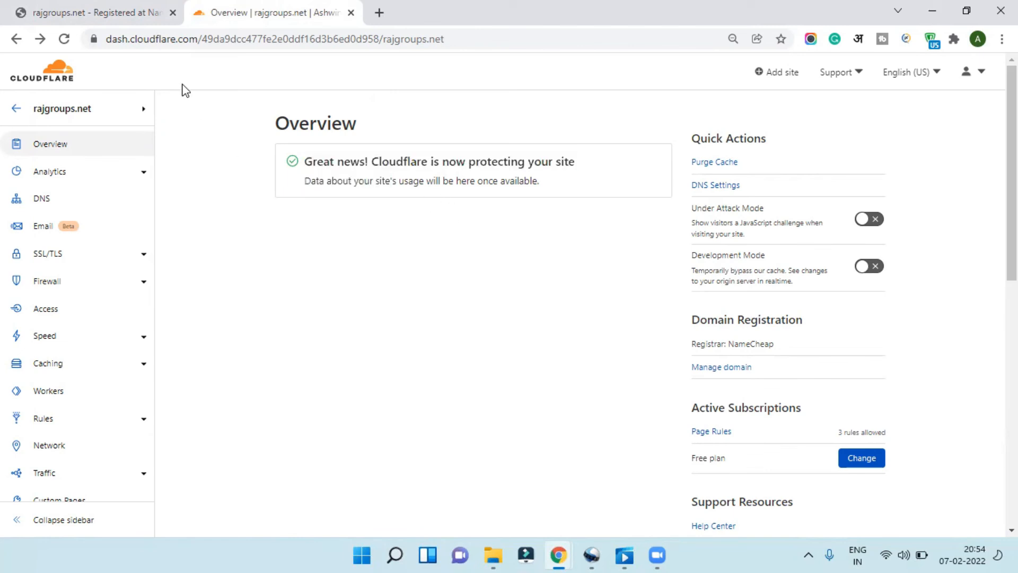
left_click(119, 16)
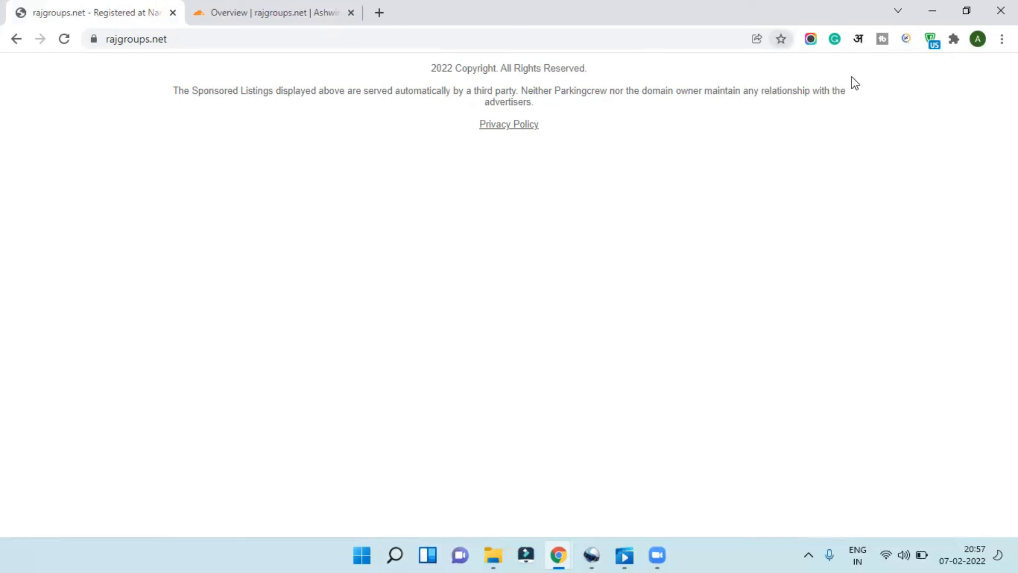
left_click(934, 45)
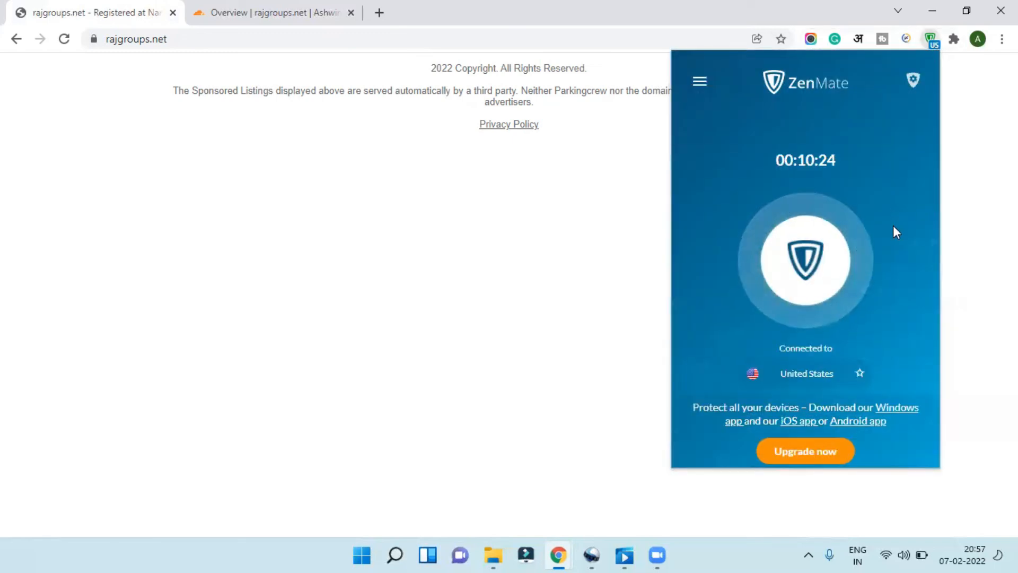